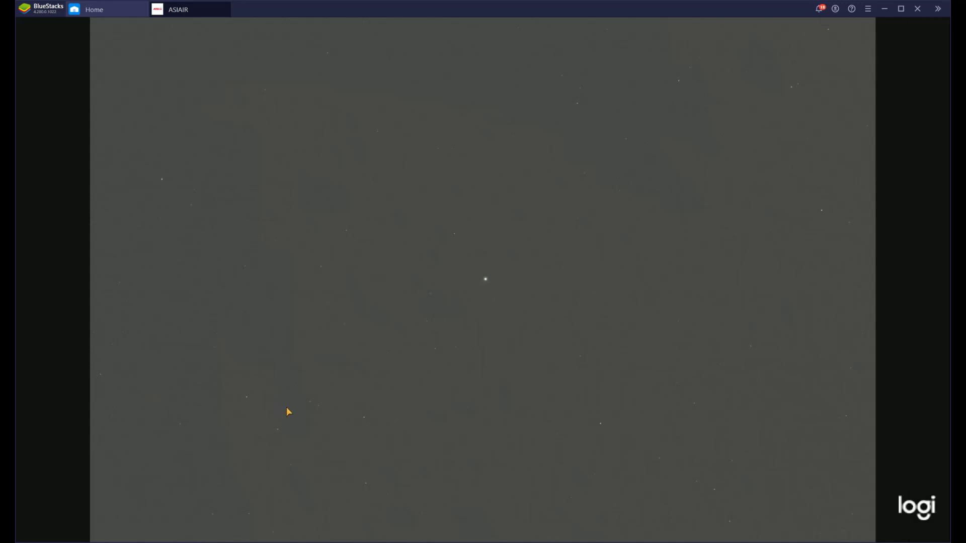
Bring the ASIAIR toolbar, side panels and Merak GoTo panel back over the star image.
{"action": "left_click", "coordinate": [198, 433]}
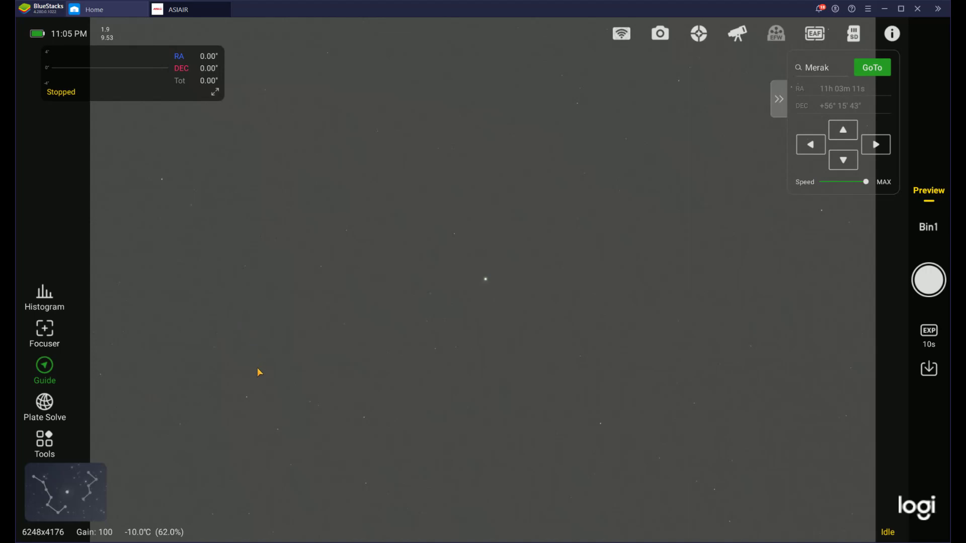
Open the full-screen sky atlas showing Merak inside the Target and Scope frames.
{"action": "left_click", "coordinate": [63, 494]}
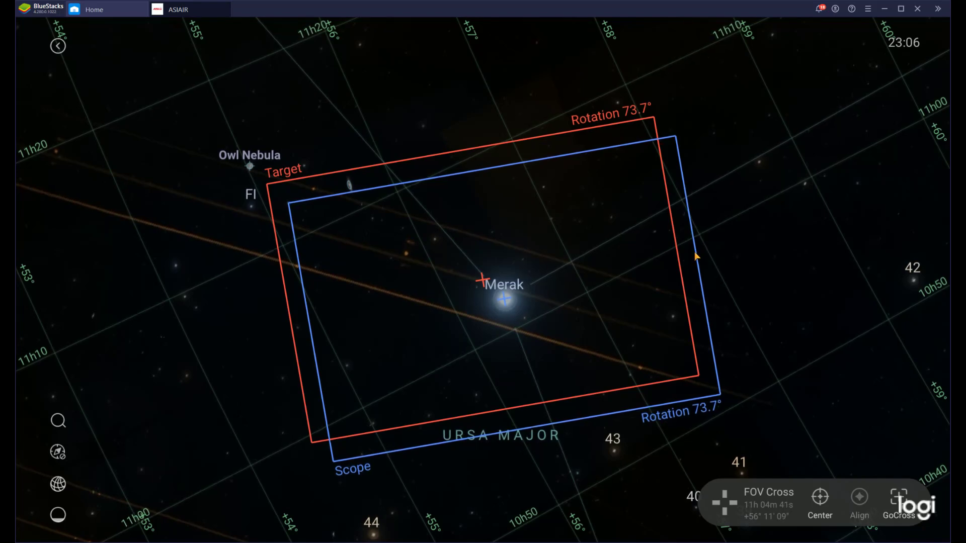
Pan the sky map past Dubhe until the small galaxy near 10h 45m, +63° sits under the cross.
{"action": "left_click_drag", "start_coordinate": [485, 221], "coordinate": [444, 259]}
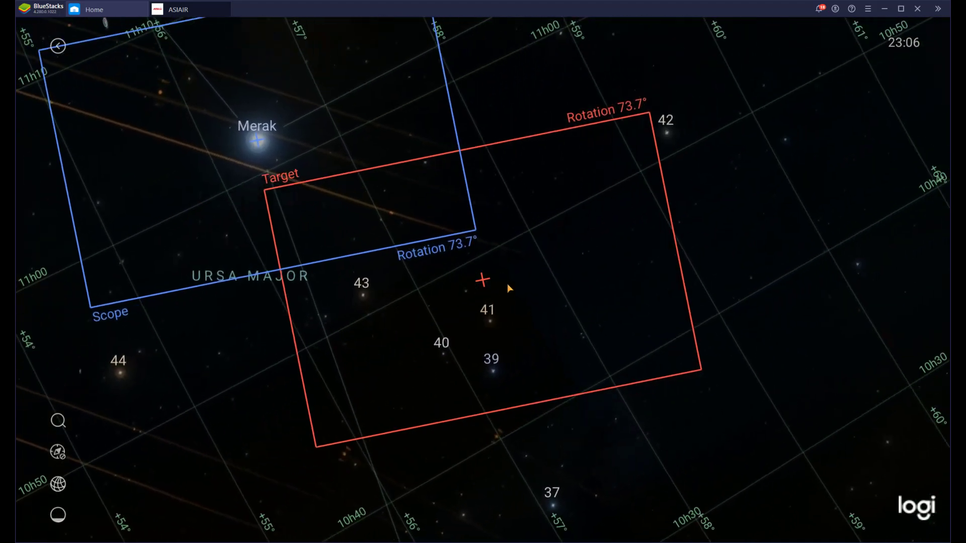
{"action": "left_click_drag", "start_coordinate": [581, 249], "coordinate": [577, 316]}
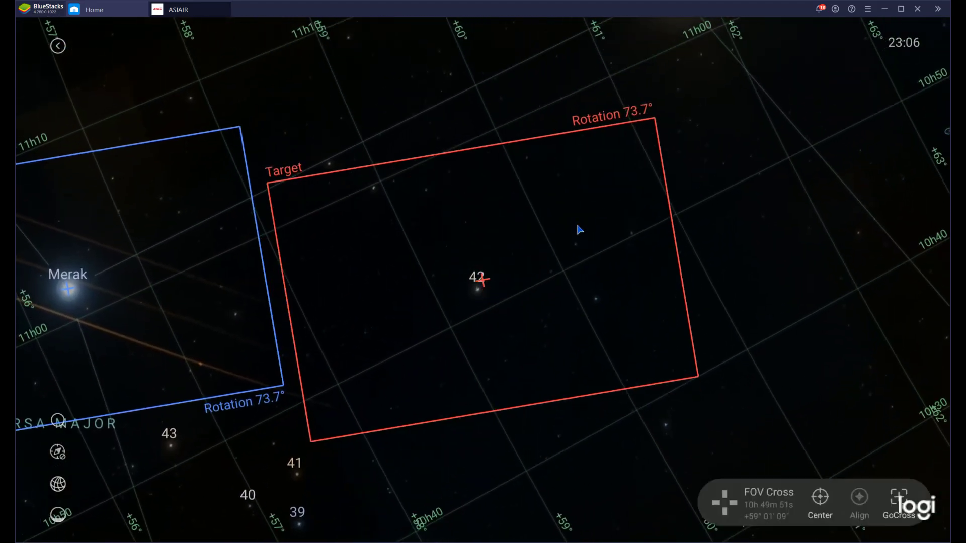
{"action": "left_click_drag", "start_coordinate": [575, 243], "coordinate": [548, 258]}
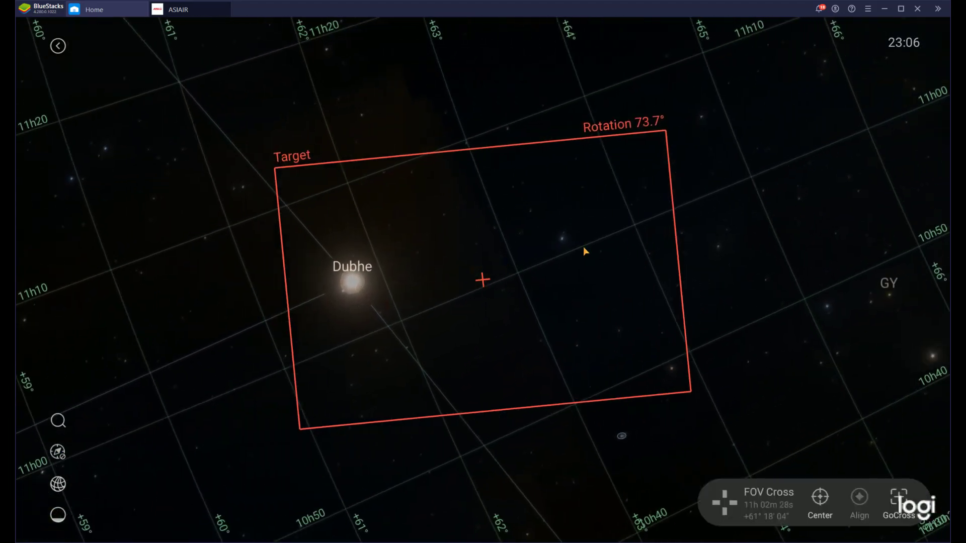
{"action": "left_click_drag", "start_coordinate": [467, 201], "coordinate": [556, 187]}
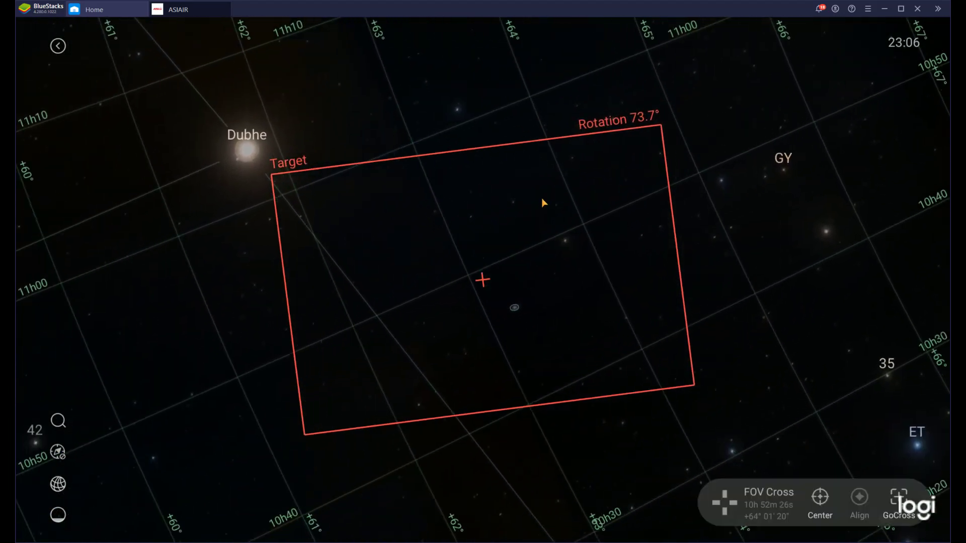
{"action": "left_click_drag", "start_coordinate": [535, 230], "coordinate": [503, 179]}
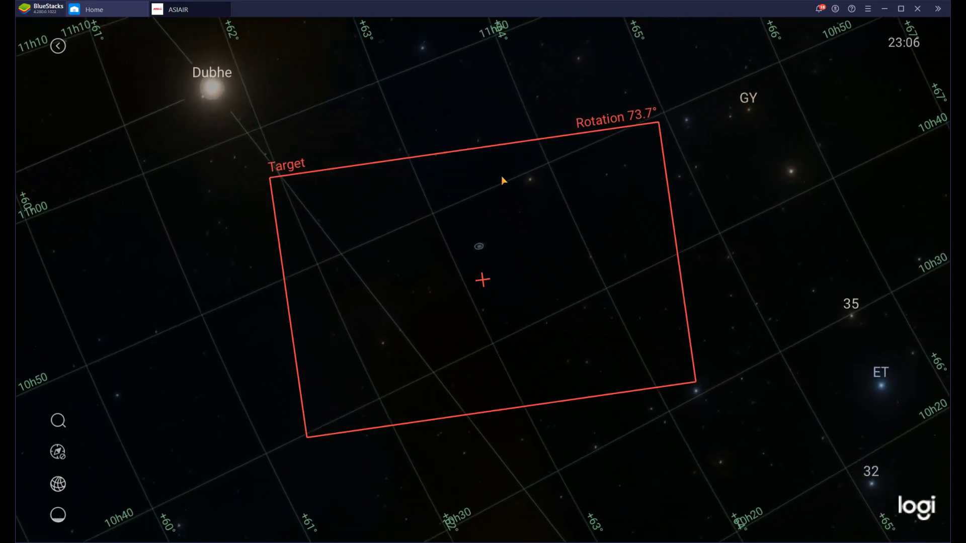
{"action": "left_click_drag", "start_coordinate": [563, 224], "coordinate": [540, 206]}
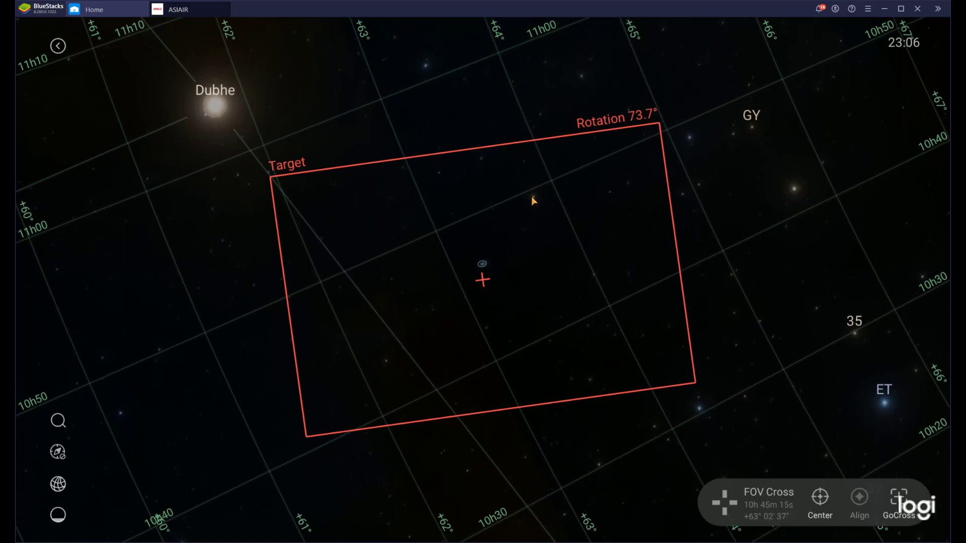
Select the centred galaxy to show NGC 3359's details, then pan the target frame onto NGC 4125.
{"action": "left_click", "coordinate": [533, 197]}
{"action": "left_click", "coordinate": [482, 264]}
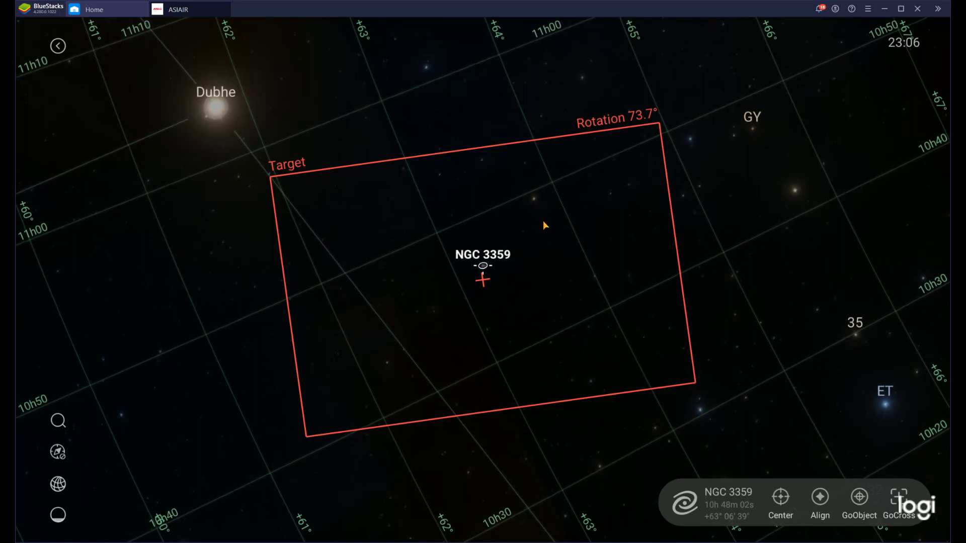
{"action": "left_click", "coordinate": [543, 222]}
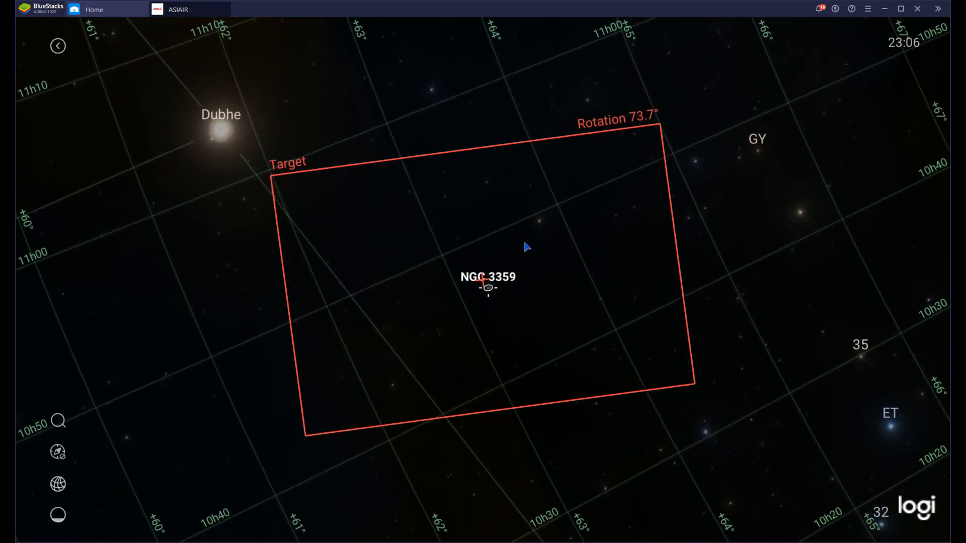
{"action": "left_click", "coordinate": [513, 241]}
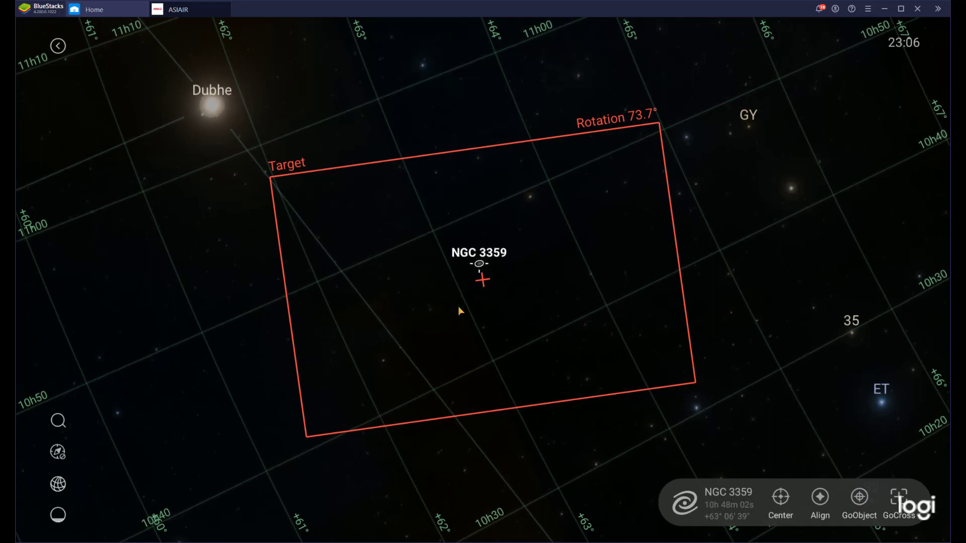
{"action": "left_click", "coordinate": [433, 285]}
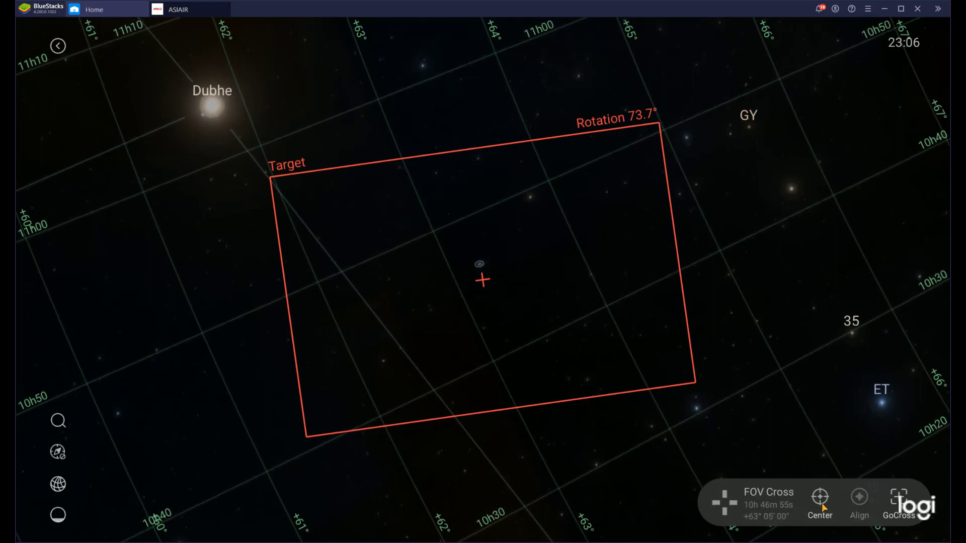
{"action": "left_click", "coordinate": [550, 344]}
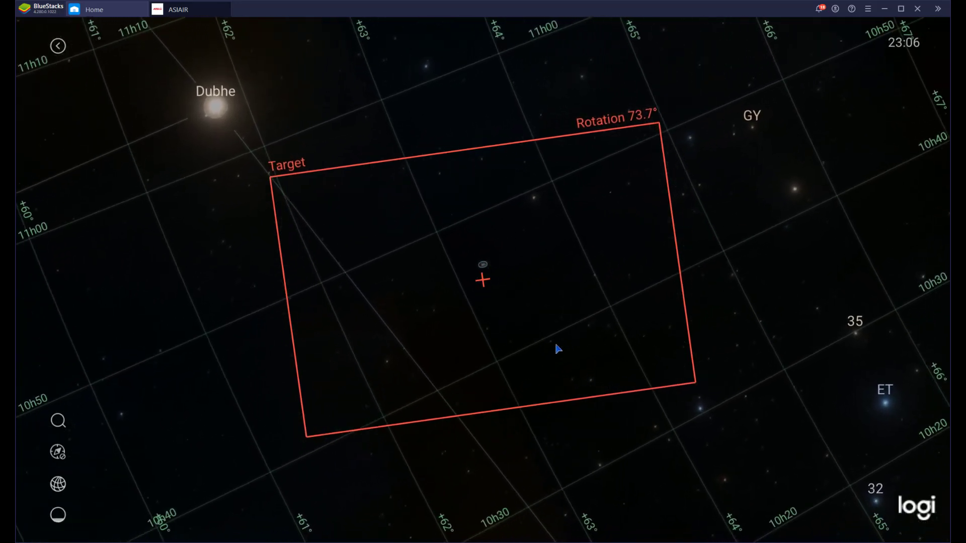
{"action": "left_click", "coordinate": [581, 336]}
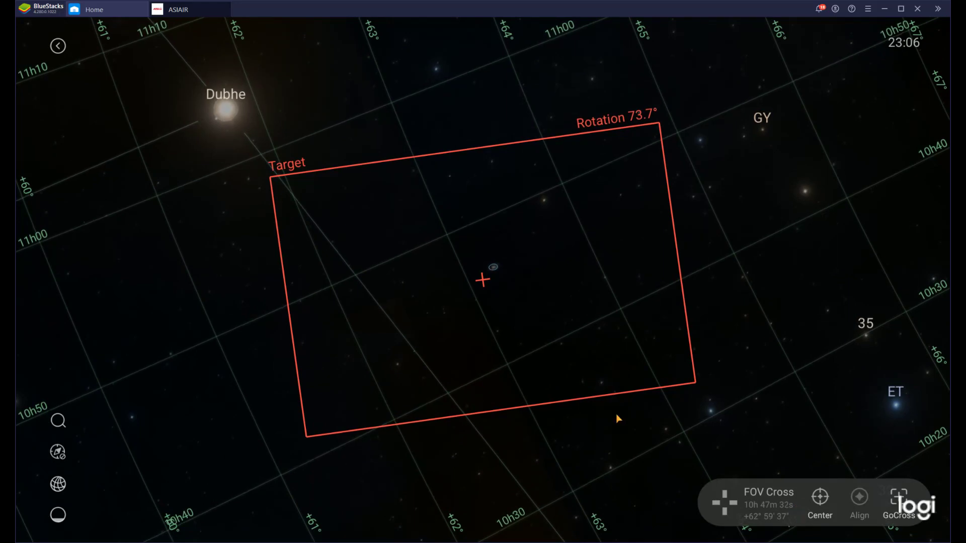
{"action": "left_click", "coordinate": [494, 269]}
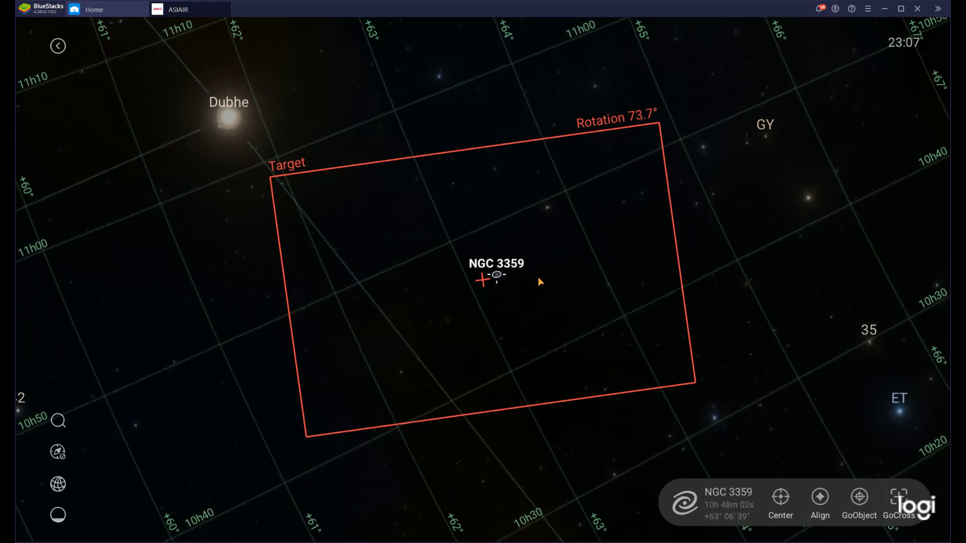
{"action": "left_click_drag", "start_coordinate": [578, 287], "coordinate": [498, 371]}
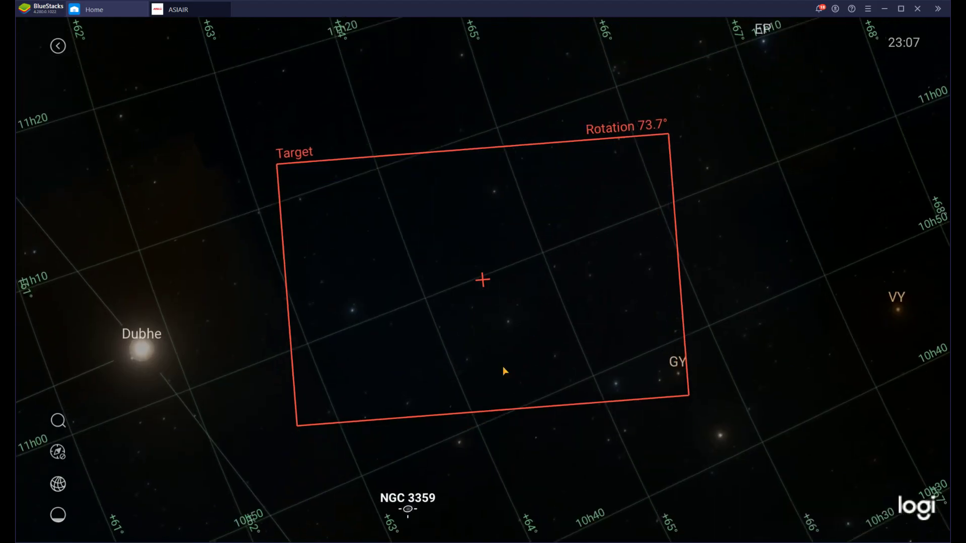
{"action": "left_click_drag", "start_coordinate": [563, 302], "coordinate": [491, 235]}
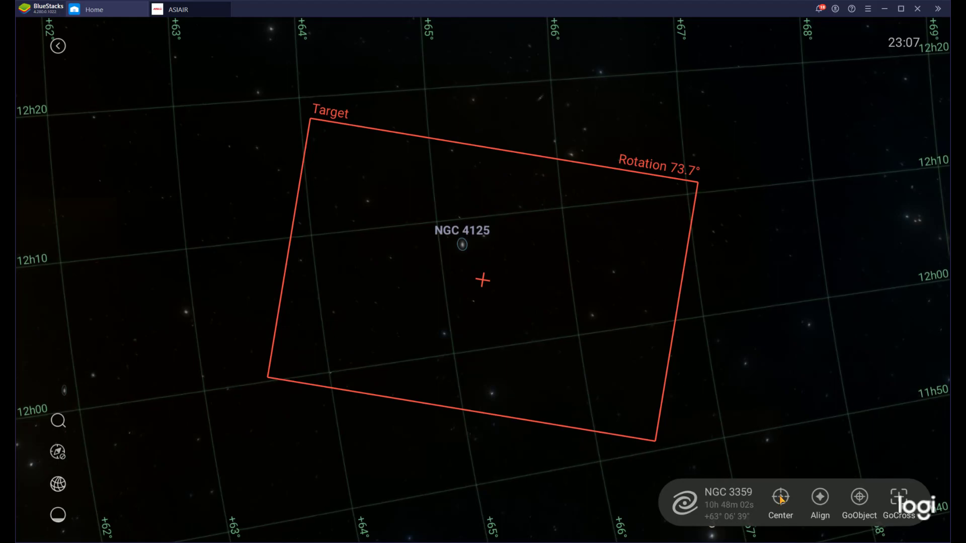
Centre the target frame on NGC 3359 and slew the mount to it with GoObject.
{"action": "left_click", "coordinate": [780, 498]}
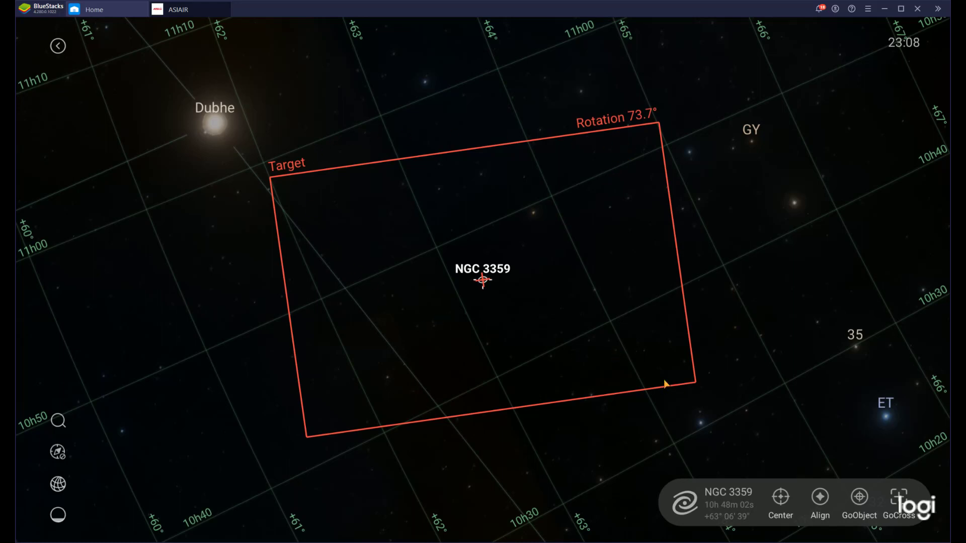
{"action": "left_click", "coordinate": [859, 498]}
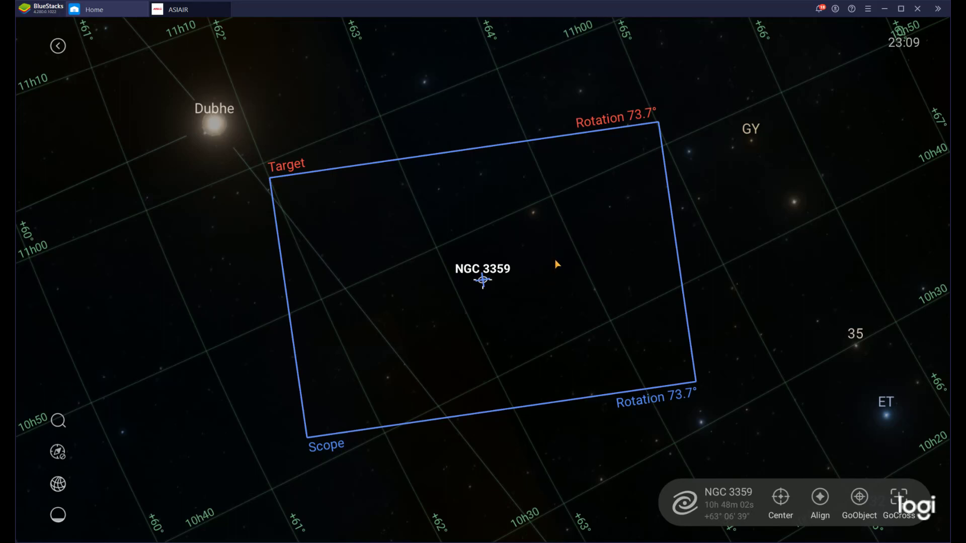
Shift framing to include Dubhe and NGC 3359, slew with GoCross, then pan toward 11h30, +62°.
{"action": "left_click_drag", "start_coordinate": [571, 269], "coordinate": [594, 265]}
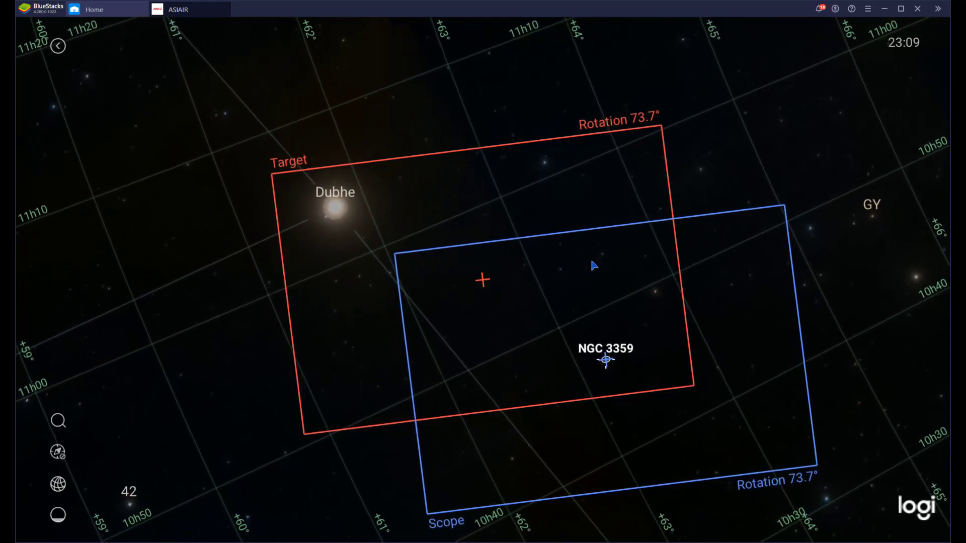
{"action": "left_click", "coordinate": [585, 285]}
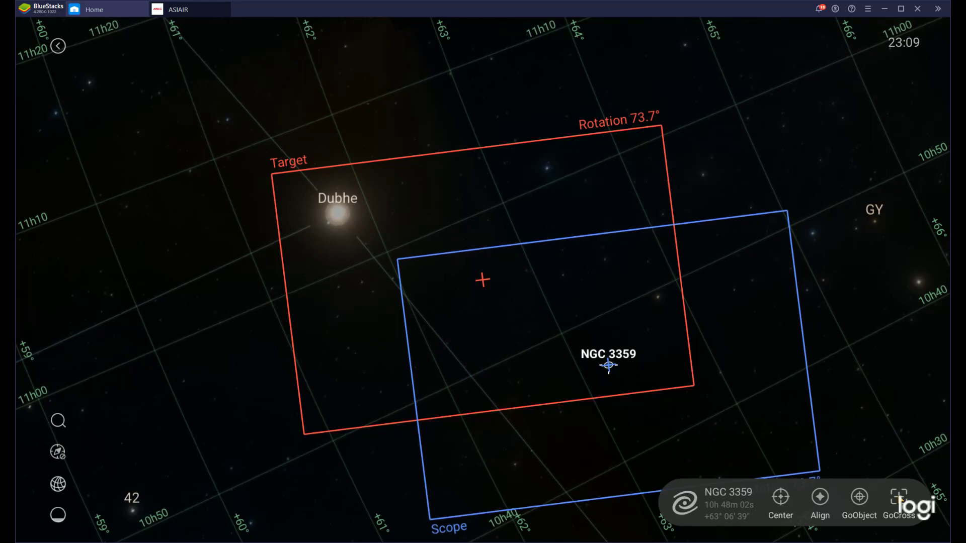
{"action": "left_click", "coordinate": [899, 498]}
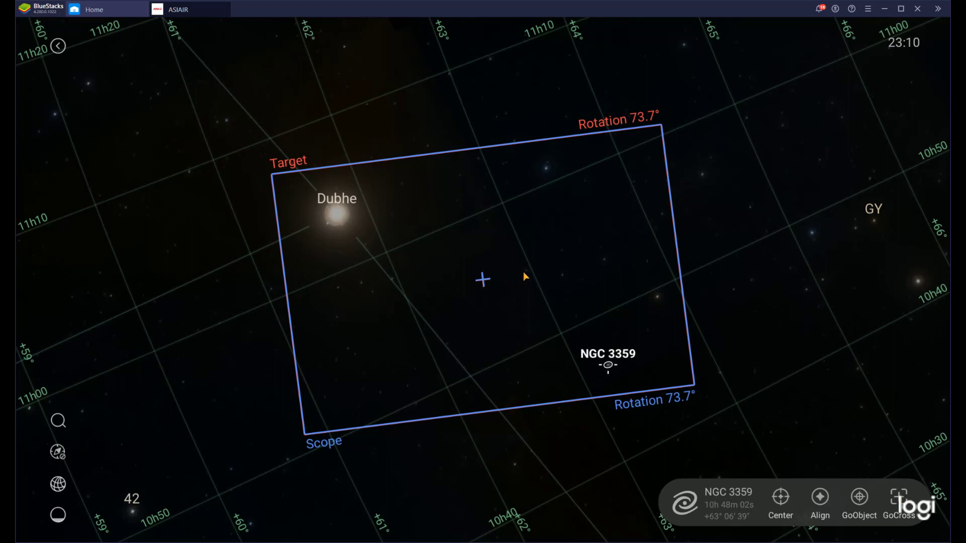
{"action": "left_click_drag", "start_coordinate": [533, 264], "coordinate": [599, 323]}
{"action": "left_click_drag", "start_coordinate": [502, 280], "coordinate": [503, 302]}
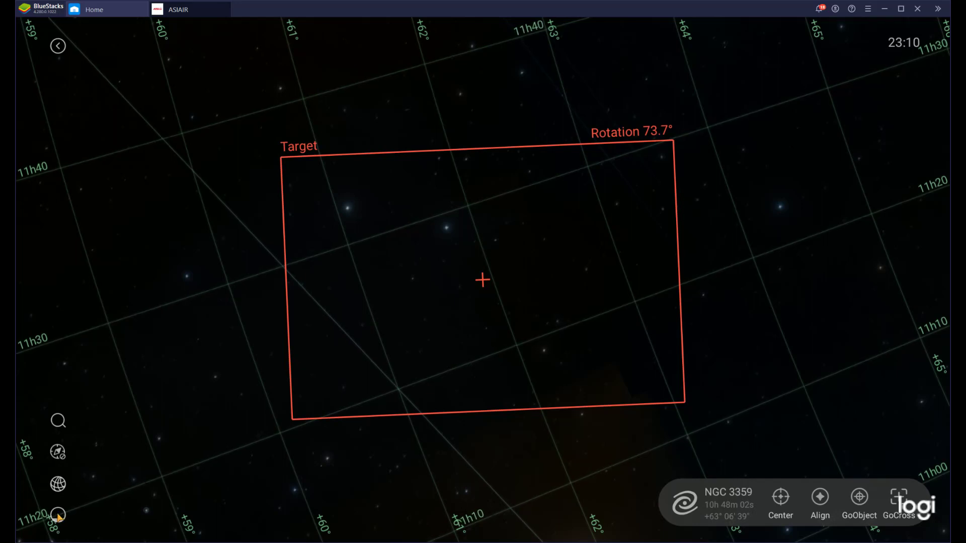
{"action": "left_click", "coordinate": [58, 515]}
{"action": "left_click", "coordinate": [58, 514]}
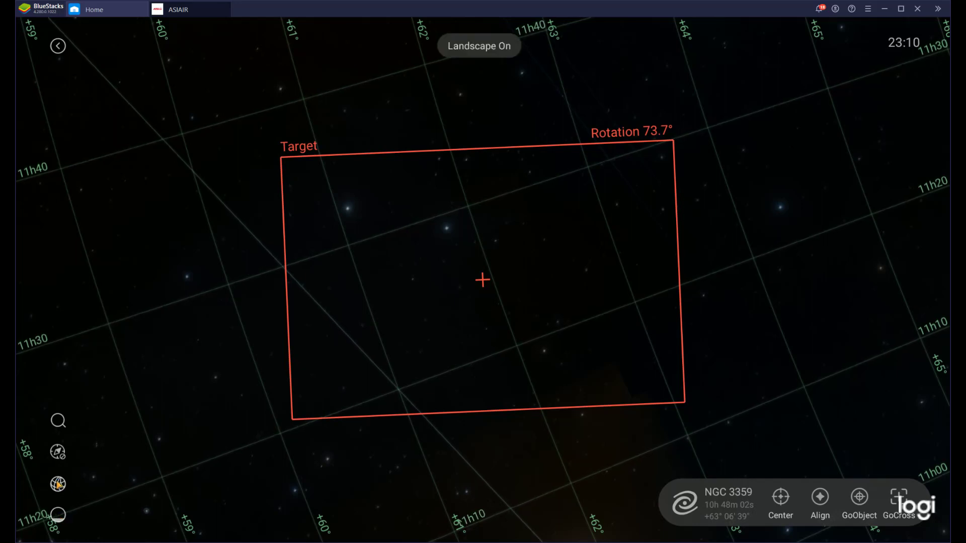
{"action": "left_click", "coordinate": [58, 484]}
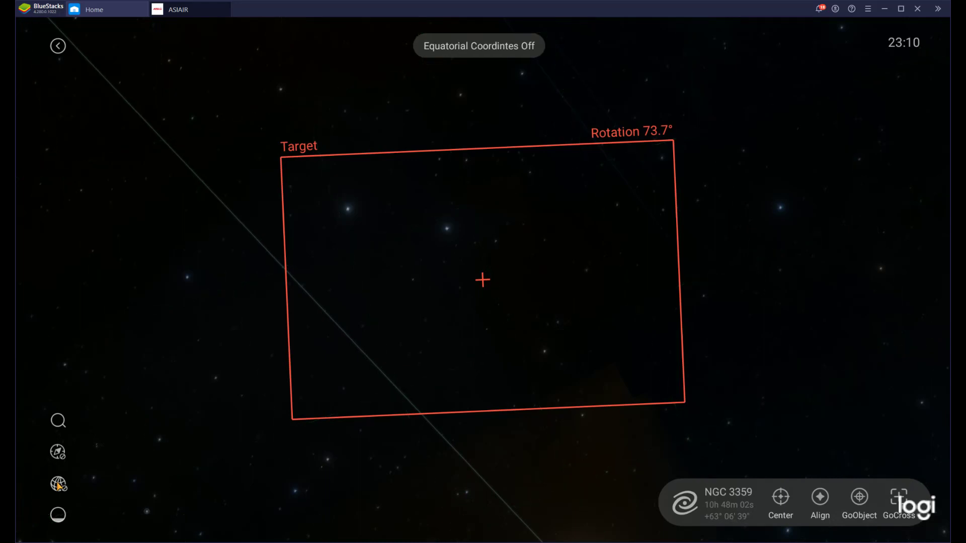
{"action": "left_click", "coordinate": [58, 484]}
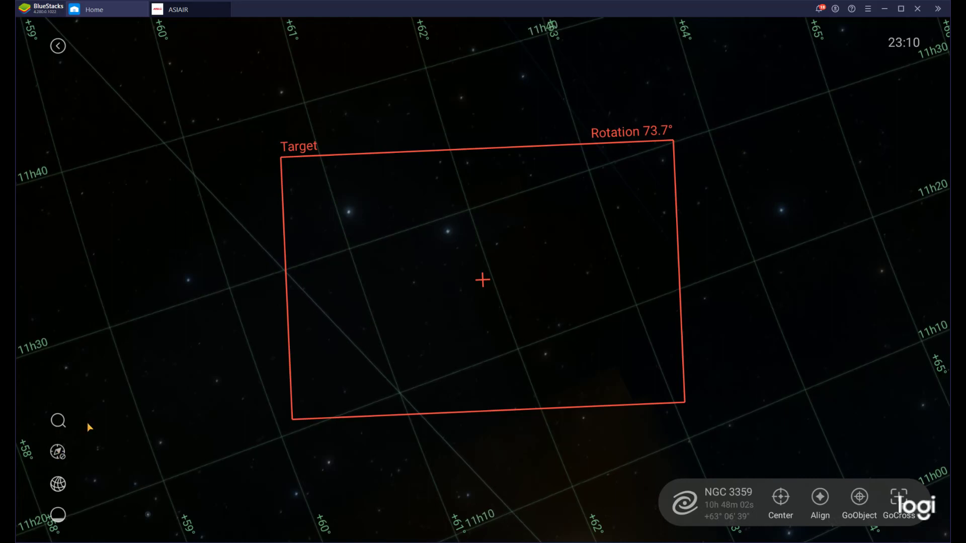
Choose SH2-220 from Tonight's Best and centre the frame on NGC 1499 at 04h 04m 44s, +36° 28′ 52″.
{"action": "left_click", "coordinate": [59, 422]}
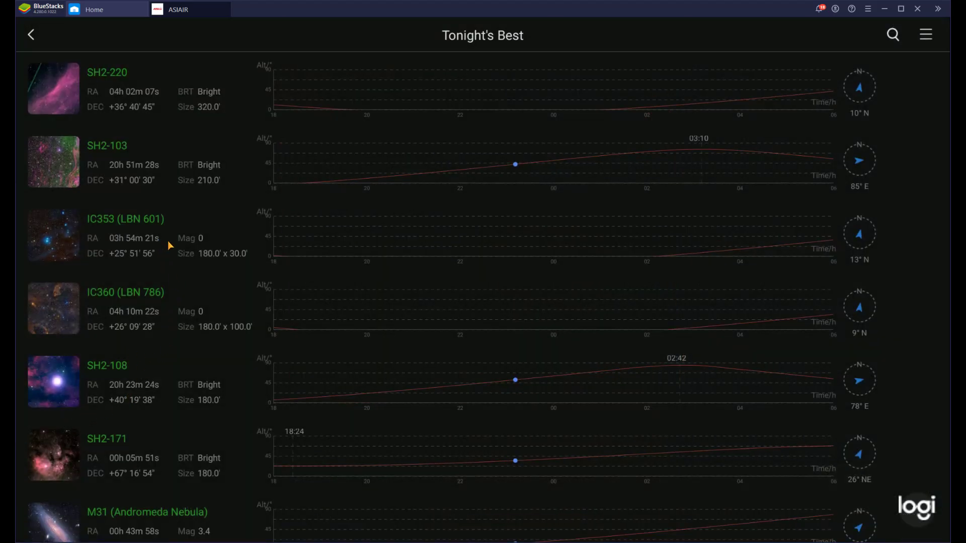
{"action": "left_click", "coordinate": [124, 95]}
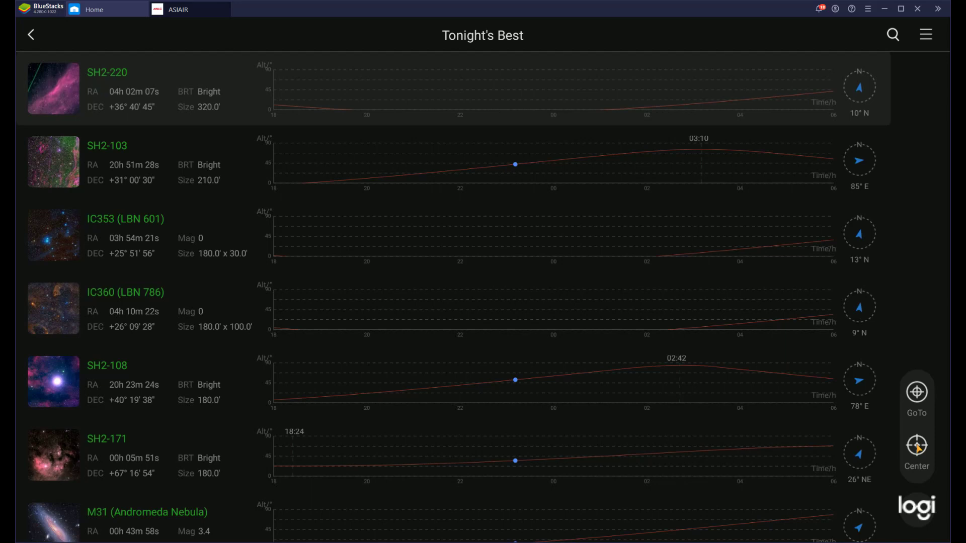
{"action": "left_click", "coordinate": [917, 446]}
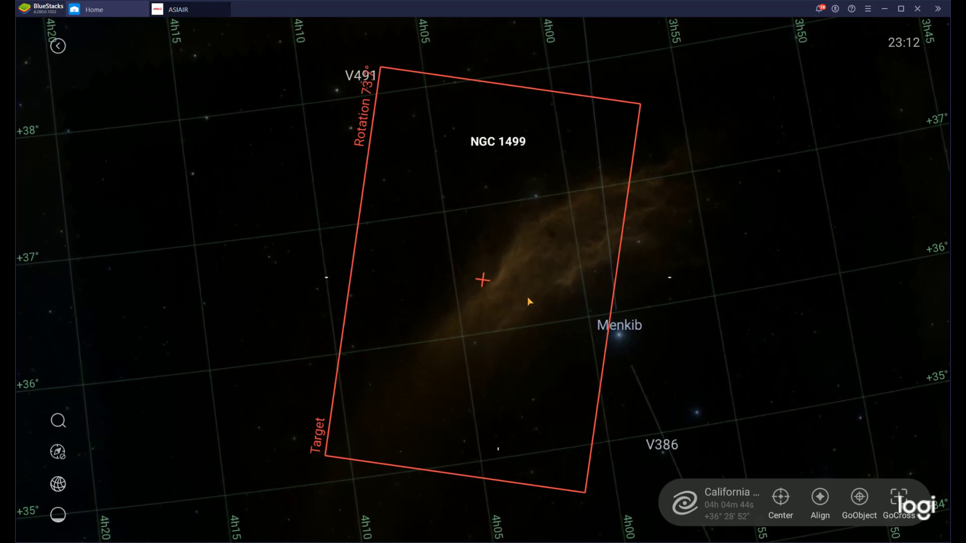
Select the star Menkib (04h 00m 23s, +35° 51′ 09″) and centre the target frame on it.
{"action": "left_click_drag", "start_coordinate": [554, 312], "coordinate": [483, 312]}
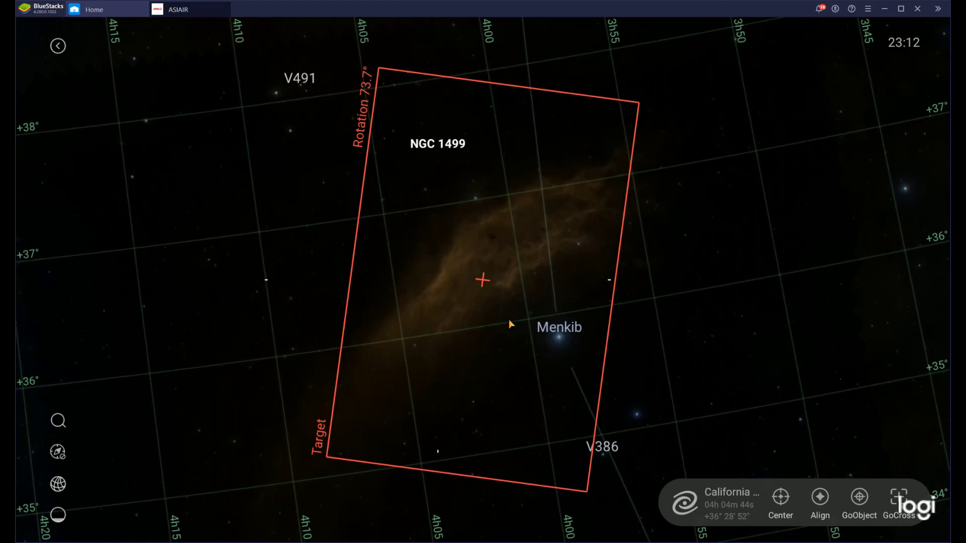
{"action": "left_click", "coordinate": [560, 336]}
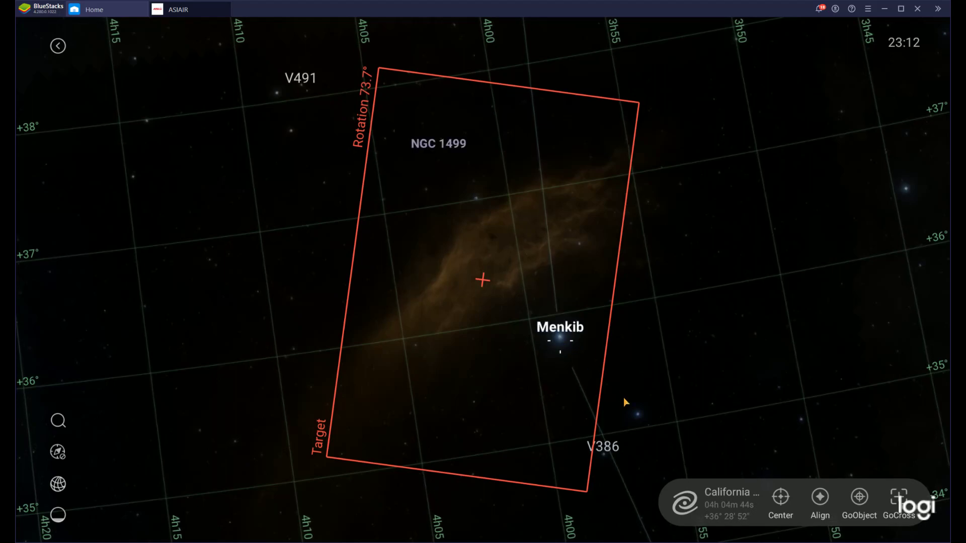
{"action": "left_click_drag", "start_coordinate": [730, 222], "coordinate": [584, 366]}
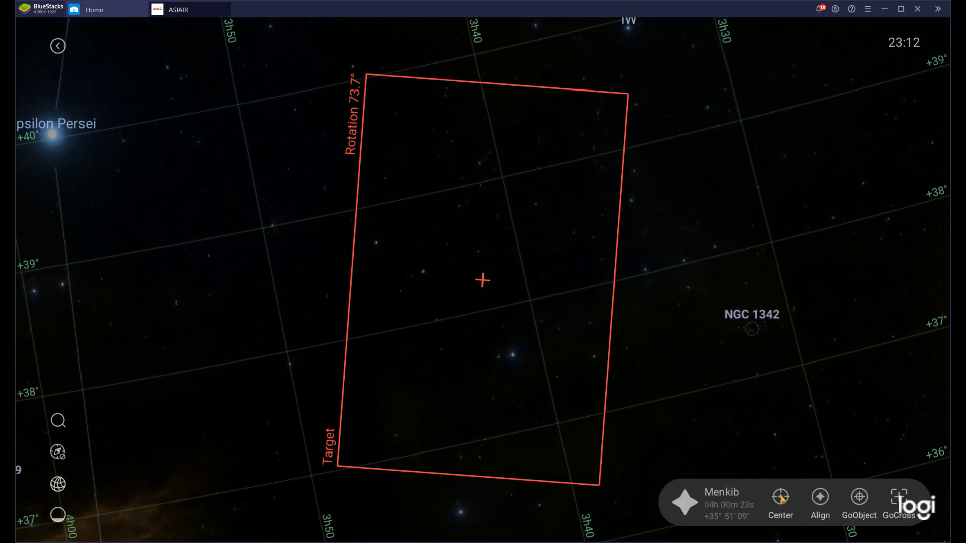
{"action": "left_click", "coordinate": [781, 496]}
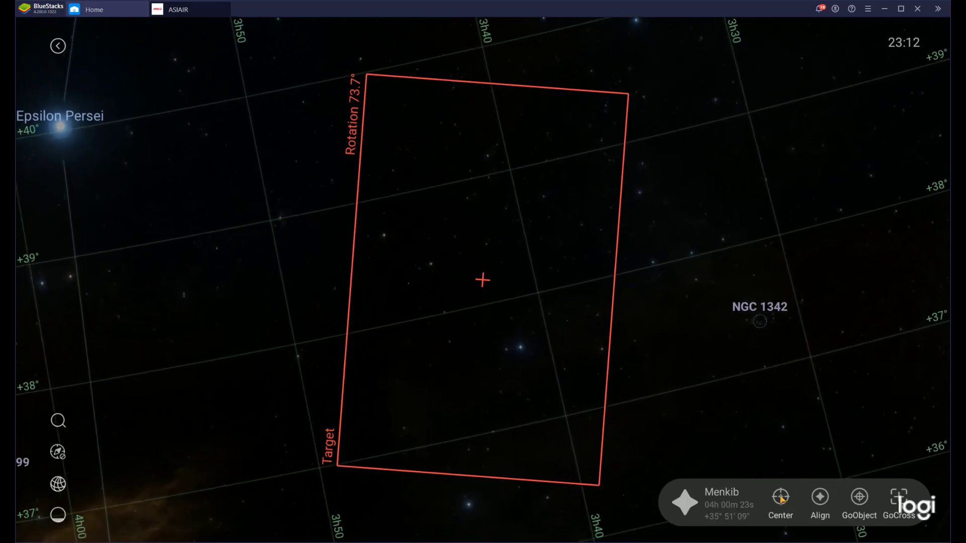